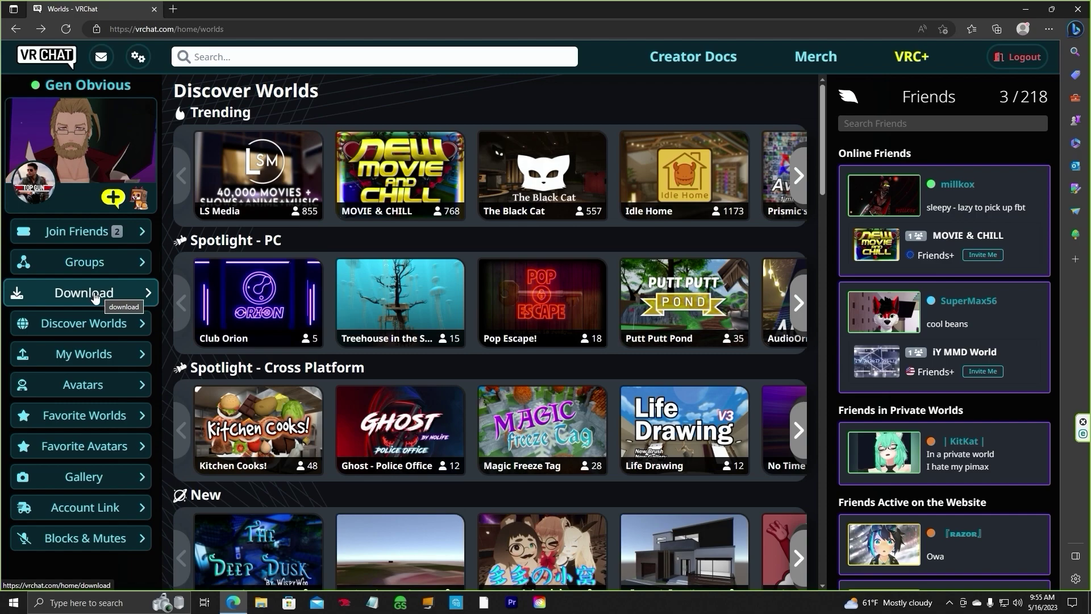
# Step: Open the download page of the VRChat website
pyautogui.click(95, 296)
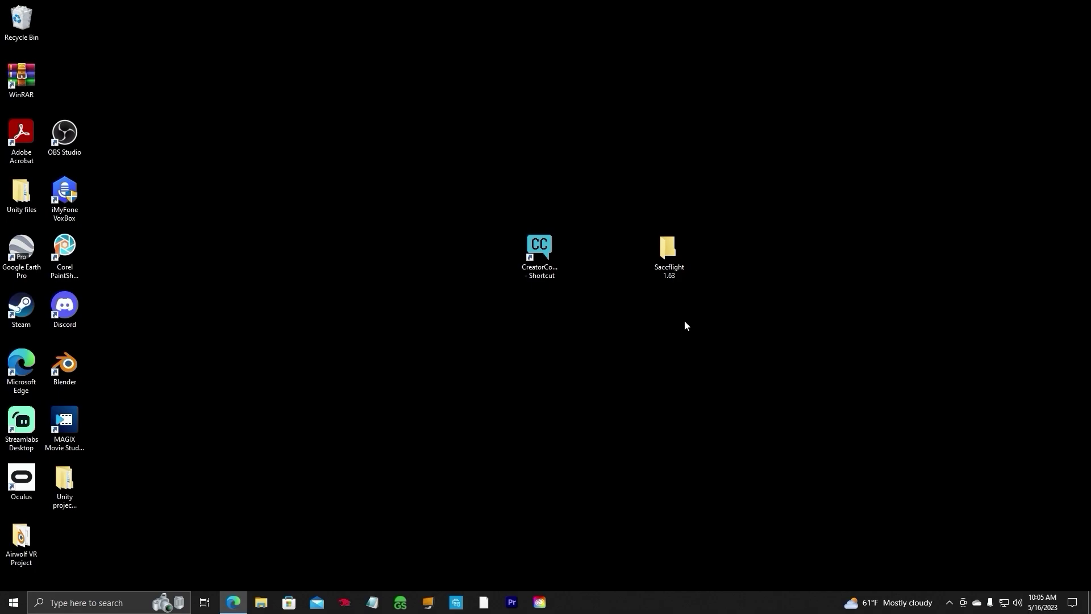
# Step: Switch to Creator Companion and start a new project named Saccflight 1.63
pyautogui.click(538, 244)
pyautogui.doubleClick(538, 245)
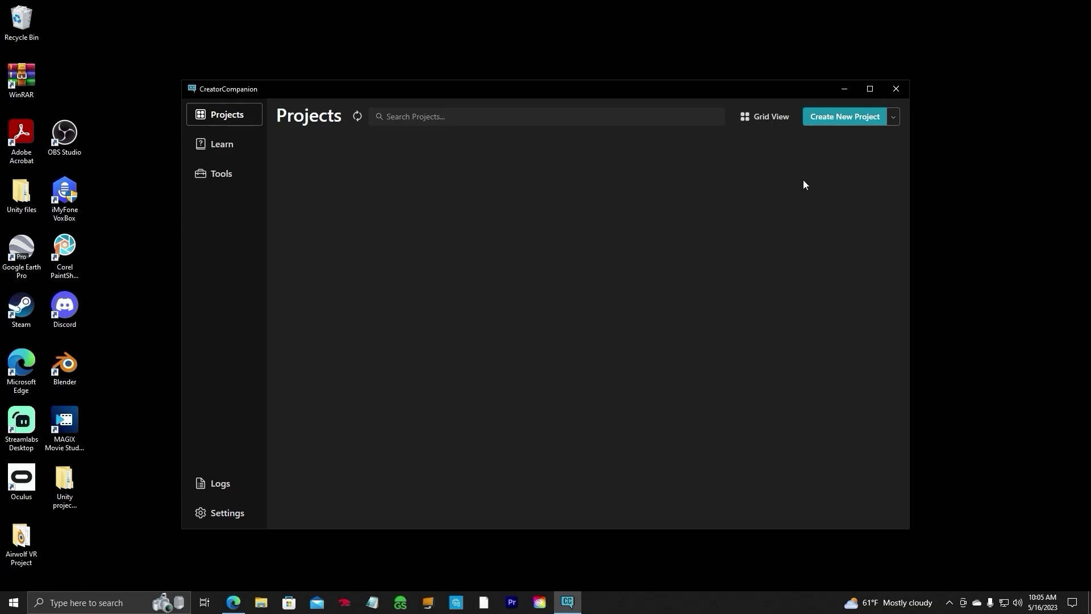
pyautogui.click(844, 117)
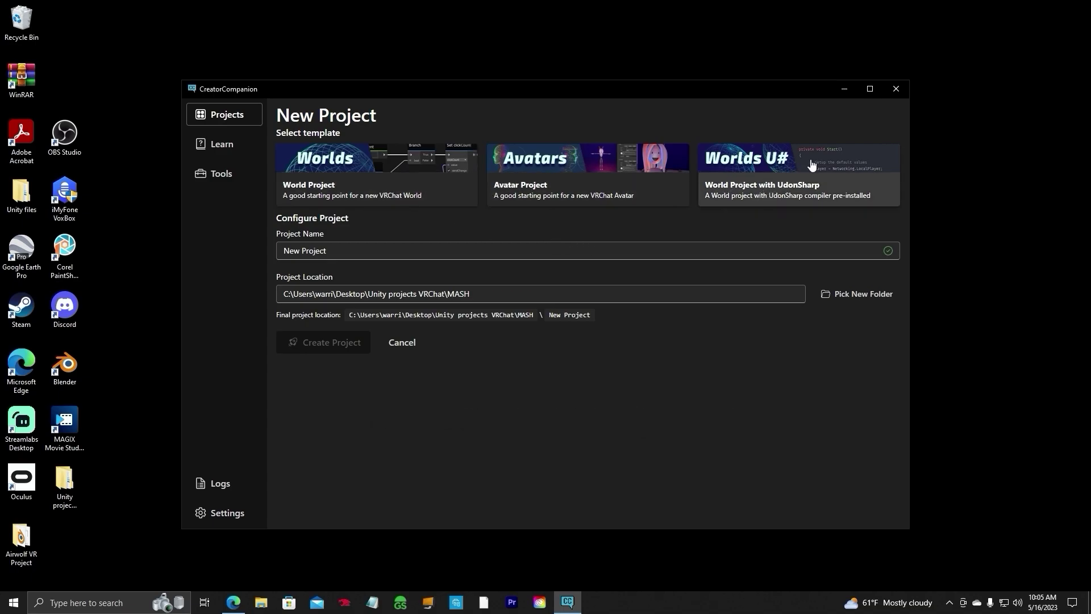
pyautogui.click(340, 251)
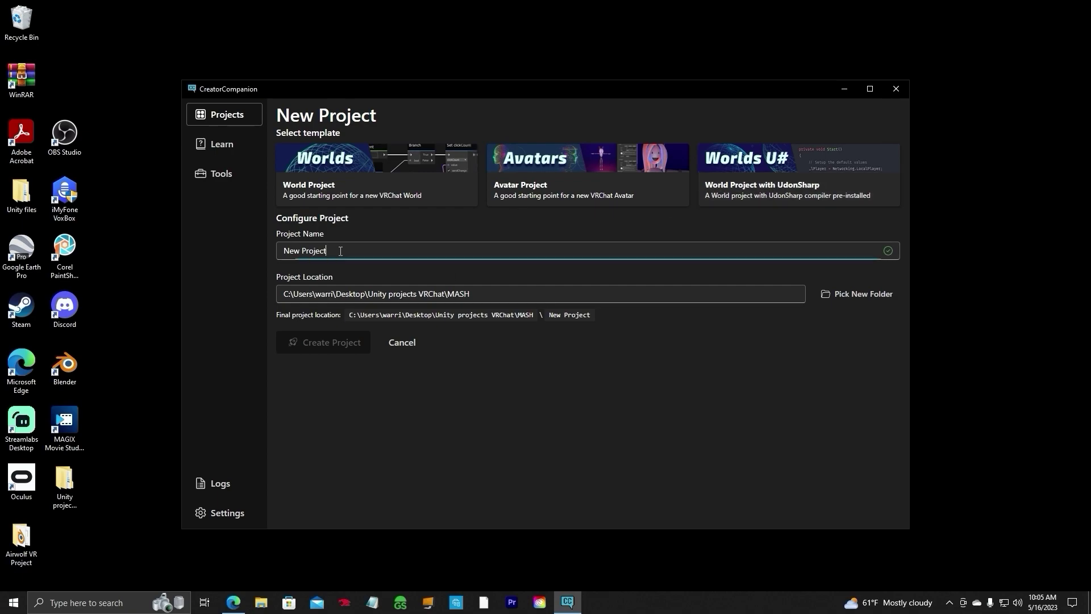
pyautogui.moveTo(341, 250); pyautogui.dragTo(272, 253)
pyautogui.write('Saccflight 1.63')
# Step: Set the project location to the desktop folder Saccflight 1.63 and create the project from the World Project with UdonSharp template
pyautogui.click(845, 295)
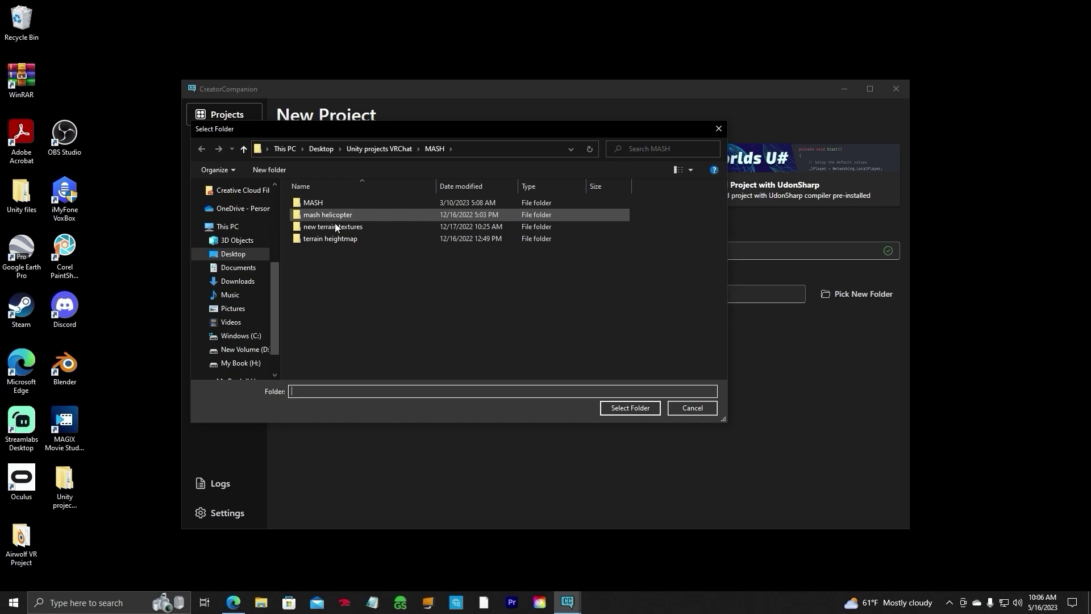
pyautogui.click(239, 259)
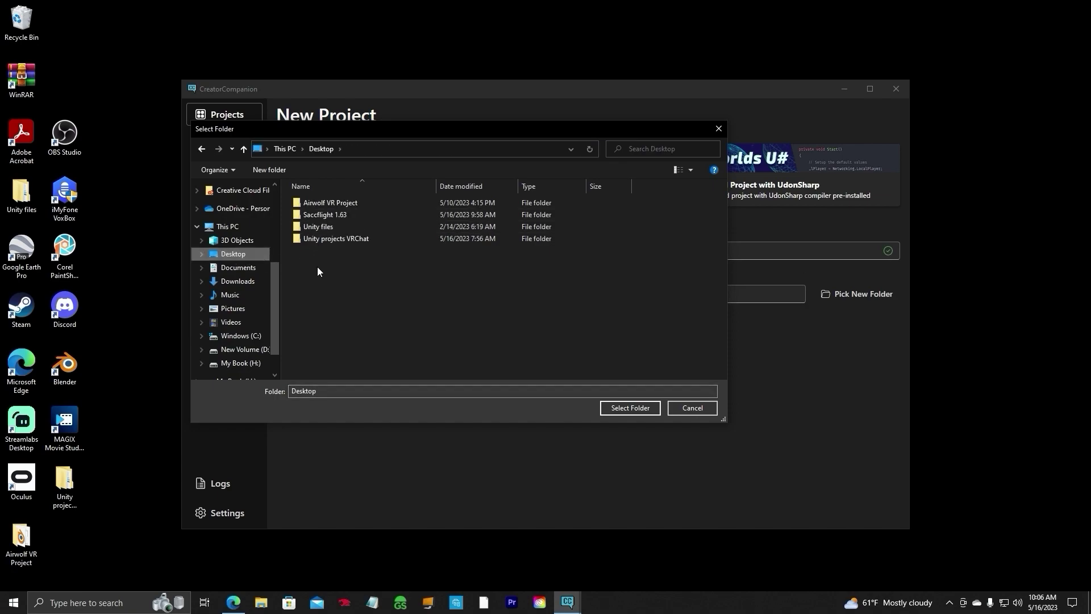
pyautogui.doubleClick(325, 214)
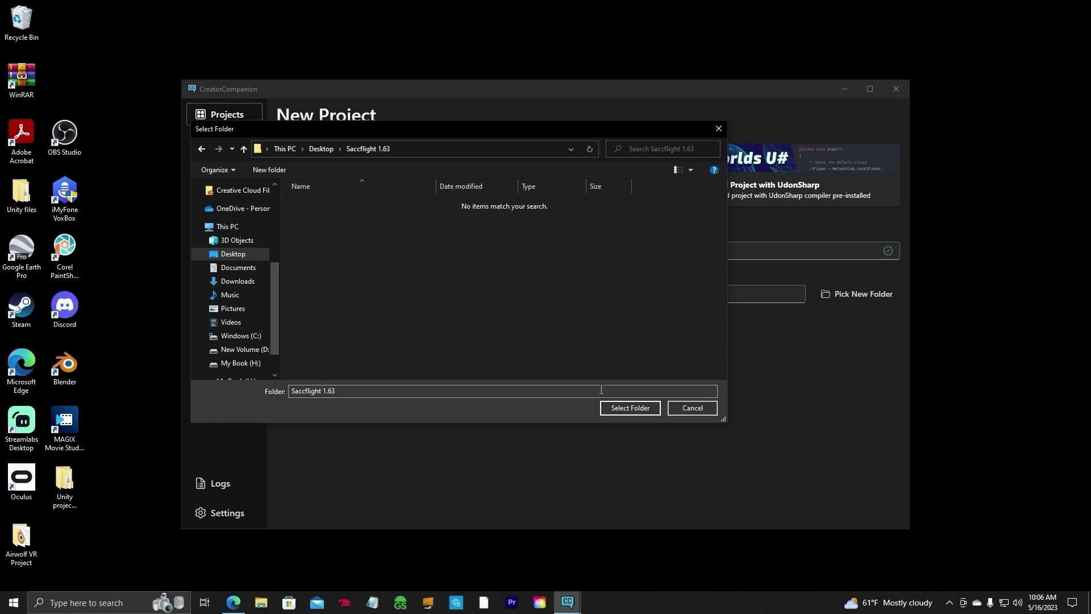
pyautogui.click(622, 410)
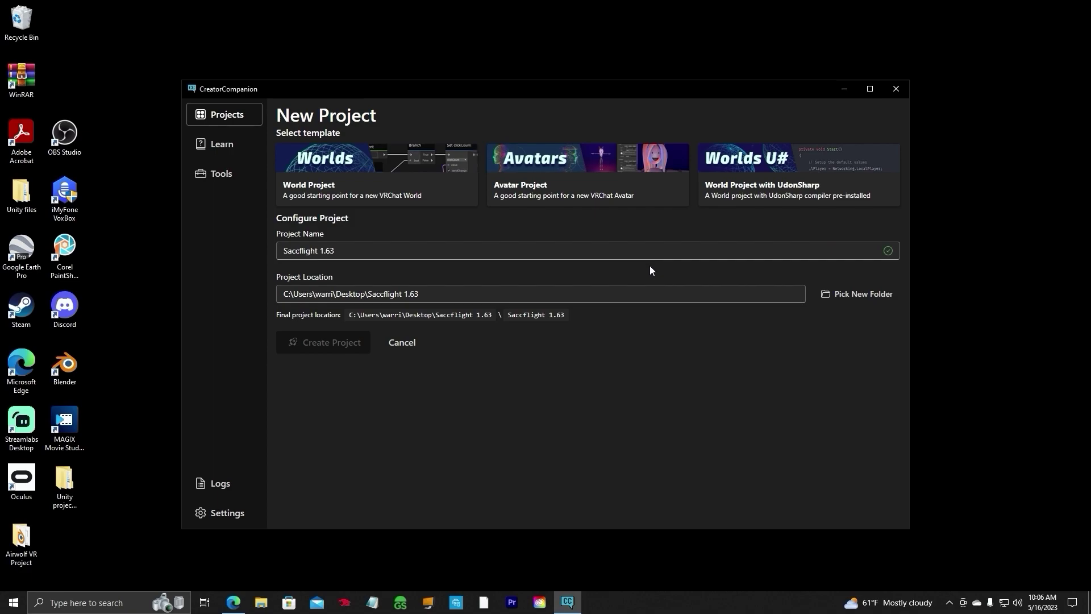
pyautogui.click(774, 170)
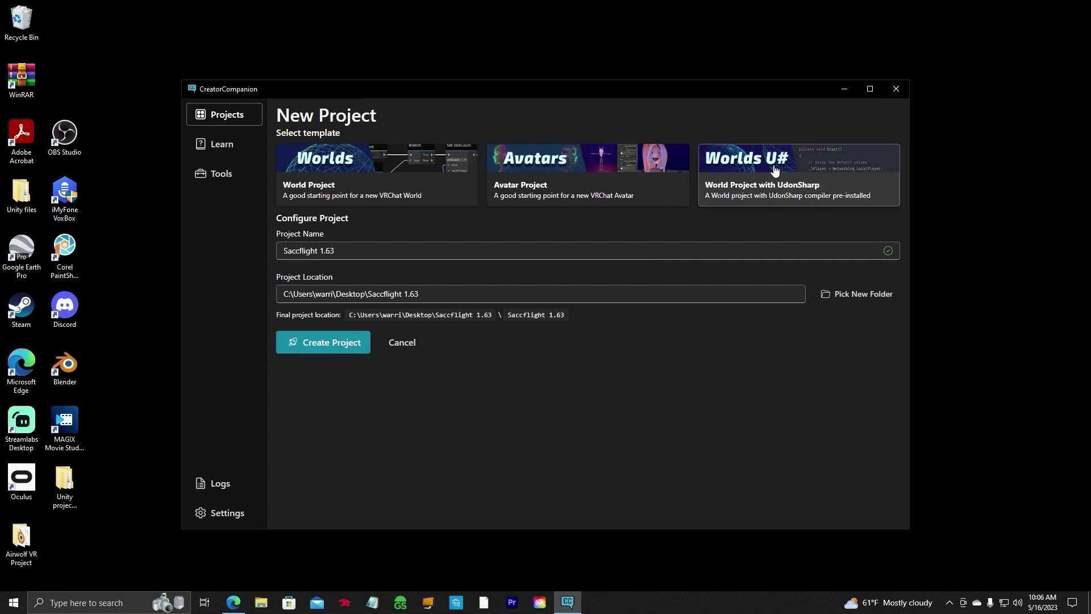
pyautogui.click(326, 343)
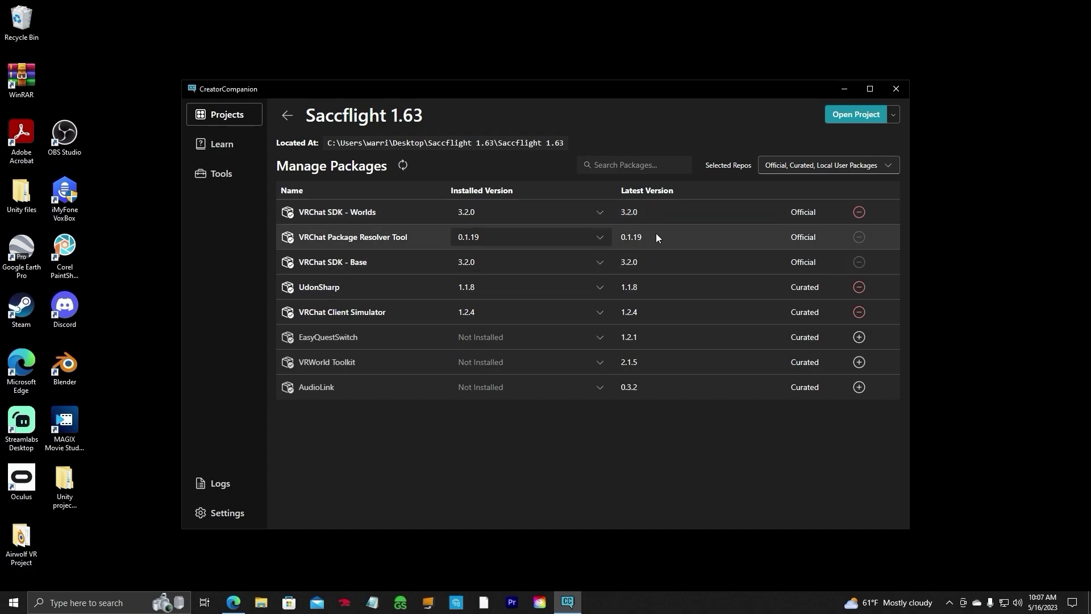
# Step: Check the Saccflight 1.63 project's packages for updates and open the project in Unity
pyautogui.click(286, 114)
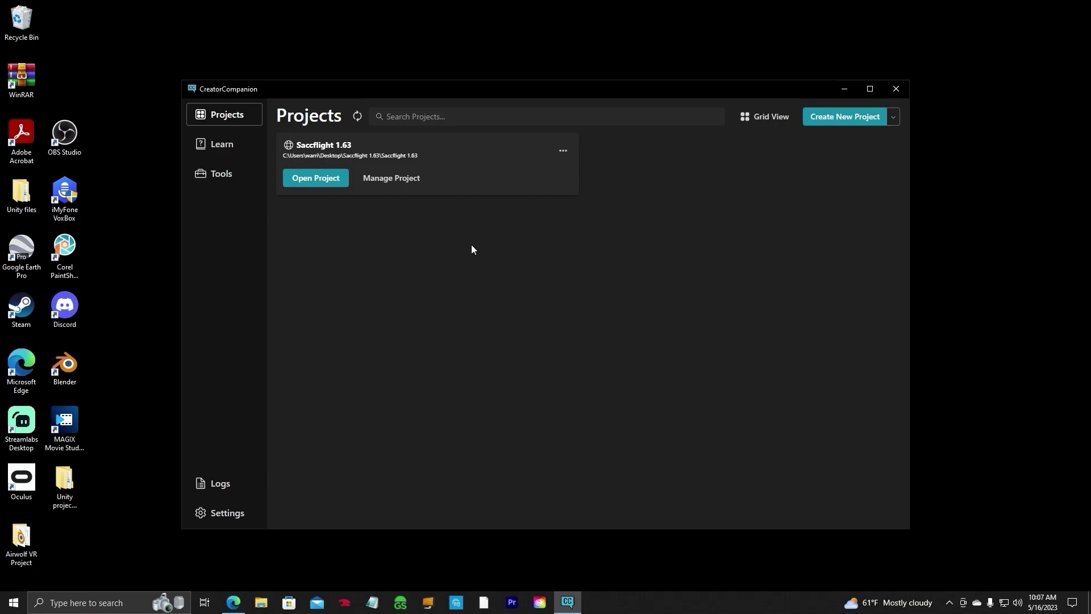
pyautogui.click(397, 179)
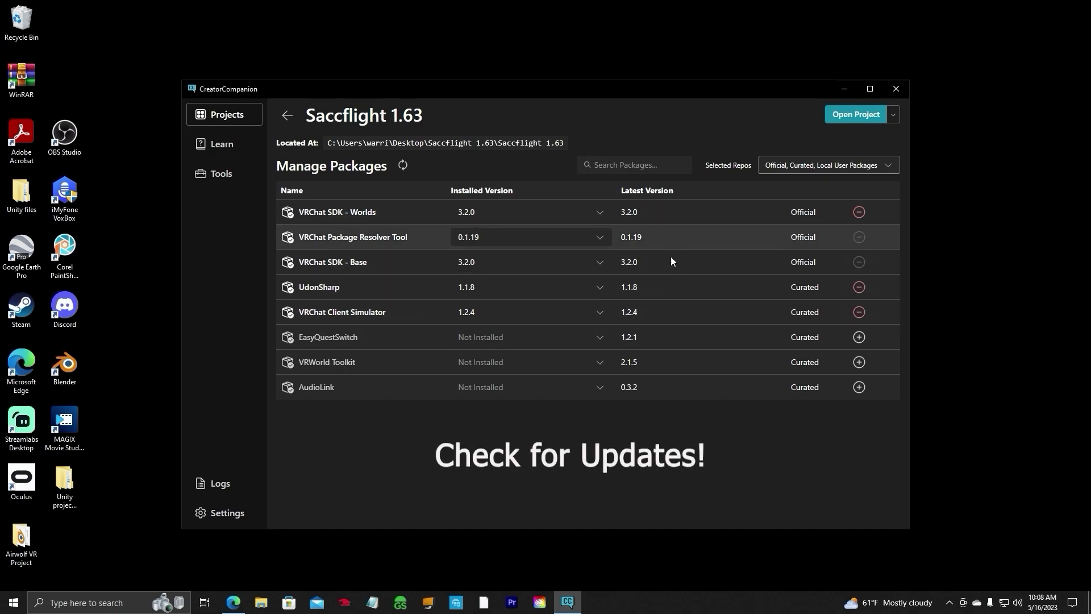
pyautogui.click(851, 117)
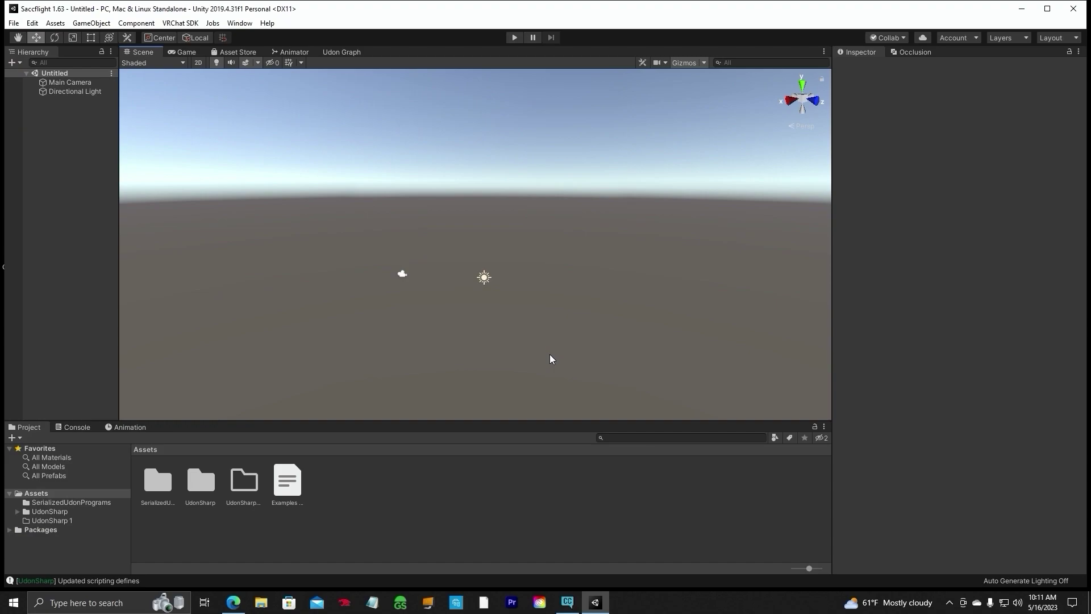
# Step: Add the VRCWorld prefab from the UdonExampleScene samples of the VRChat SDK - Worlds package to the scene
pyautogui.moveTo(549, 359)
pyautogui.keyDown('alt'); pyautogui.mouseDown()
pyautogui.moveTo(604, 322)
pyautogui.moveTo(490, 348)
pyautogui.moveTo(550, 358)
pyautogui.moveTo(538, 356)
pyautogui.mouseUp(); pyautogui.keyUp('alt')
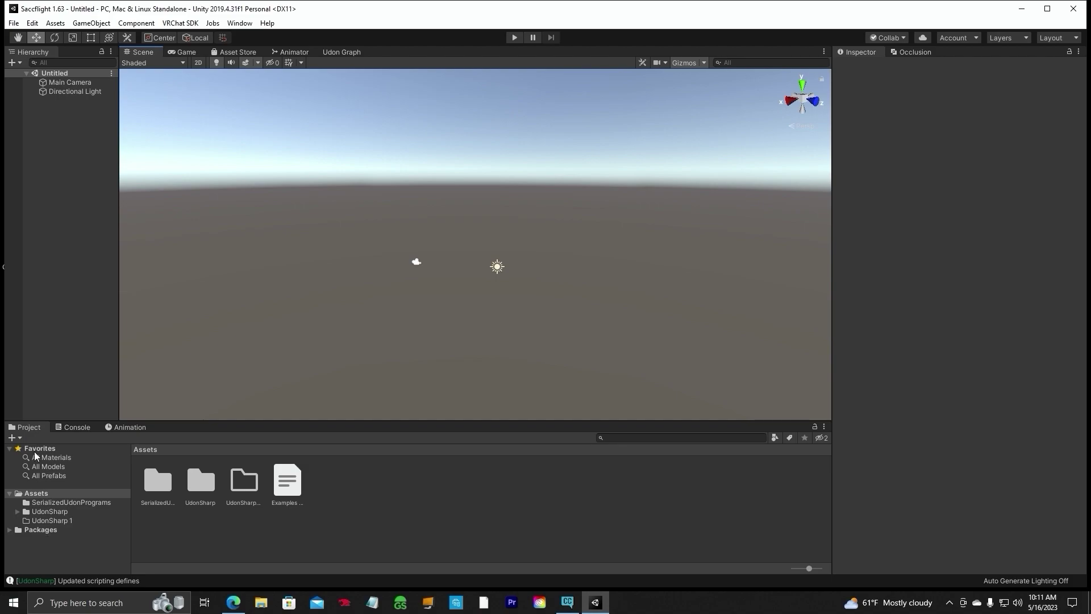
pyautogui.click(10, 530)
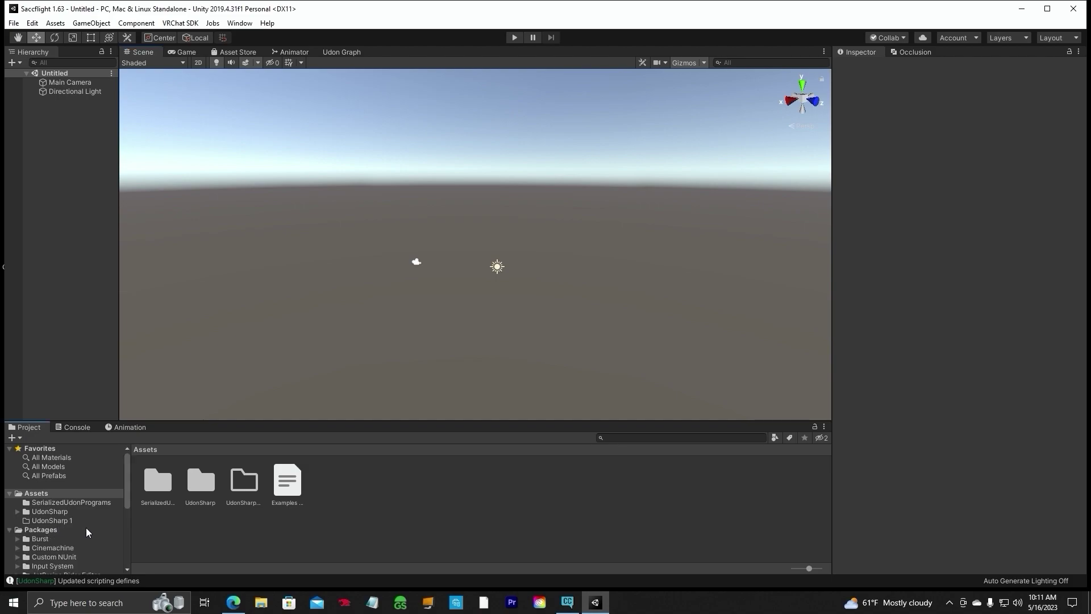
pyautogui.scroll(-8, 95, 534)
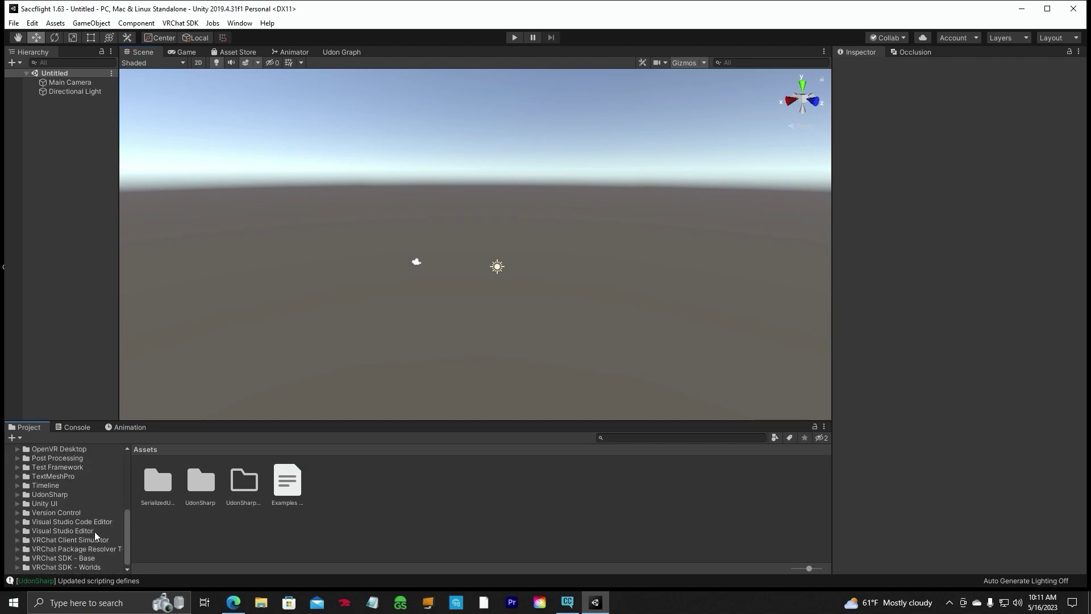
pyautogui.click(75, 567)
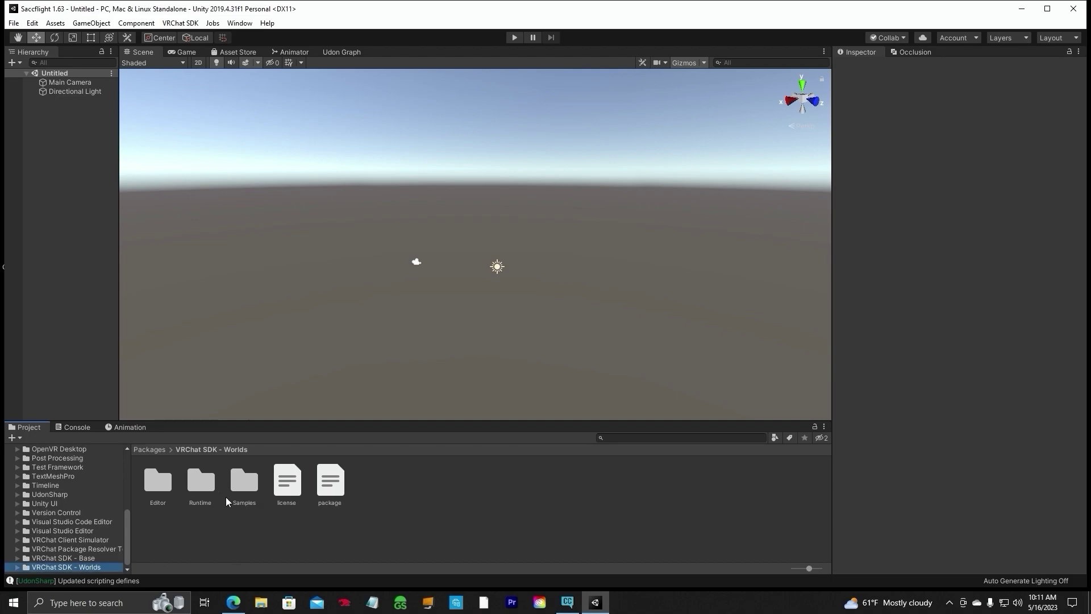
pyautogui.doubleClick(244, 482)
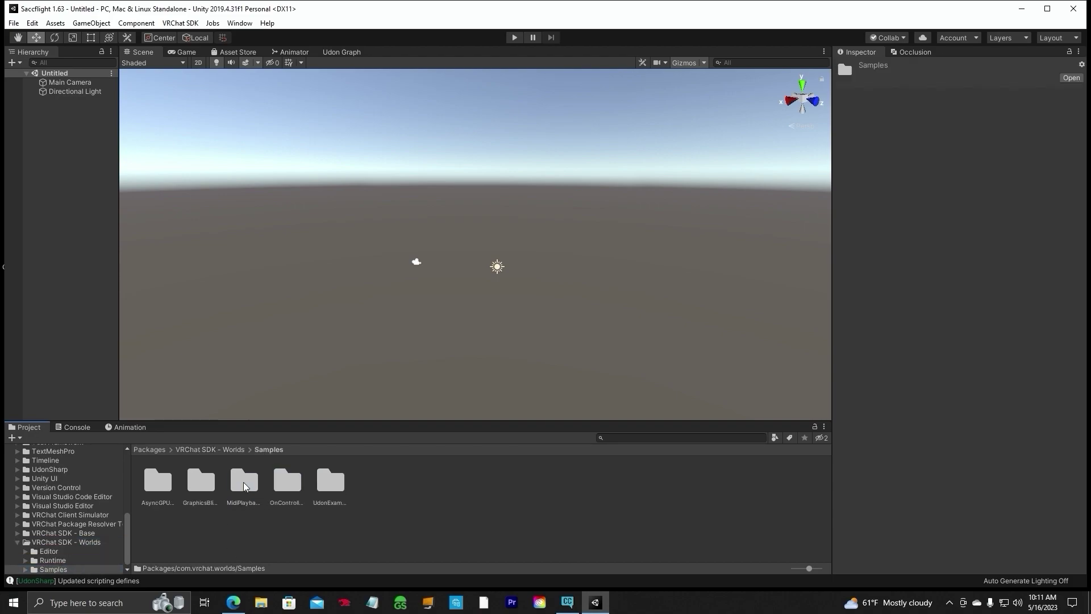
pyautogui.doubleClick(333, 488)
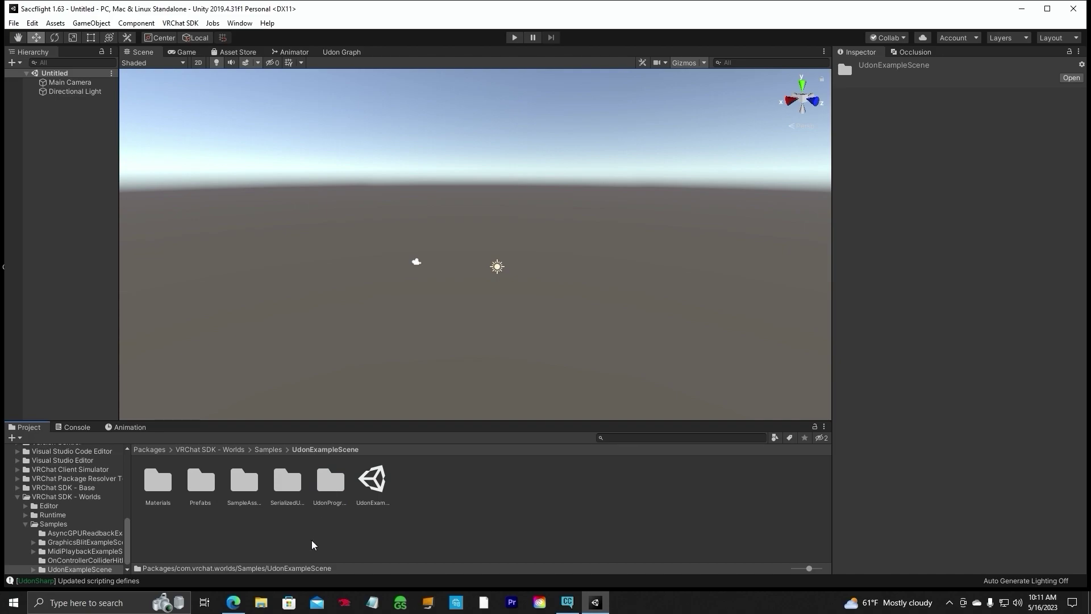
pyautogui.click(200, 483)
pyautogui.doubleClick(200, 483)
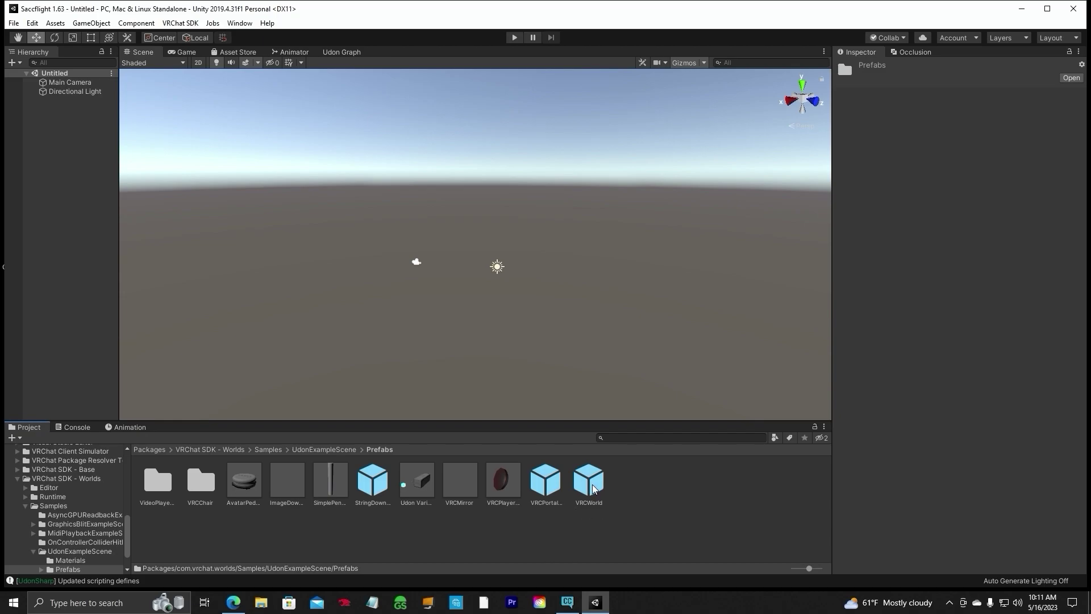
pyautogui.moveTo(592, 489); pyautogui.dragTo(44, 108)
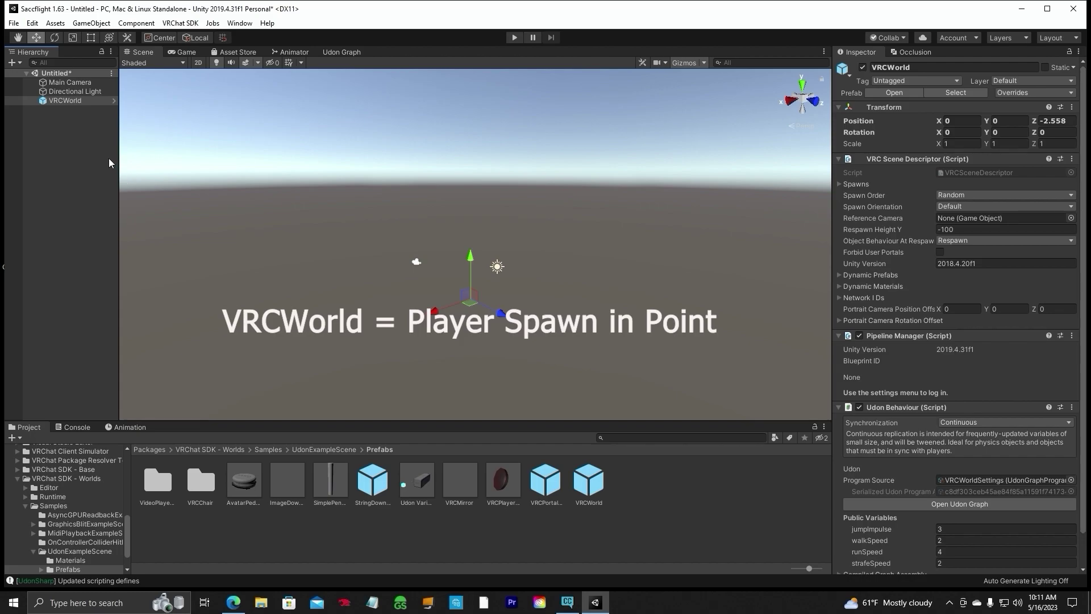
# Step: Reset VRCWorld's transform position to 0, 0, 0 and assign Main Camera as its Reference Camera
pyautogui.click(1072, 107)
pyautogui.click(983, 116)
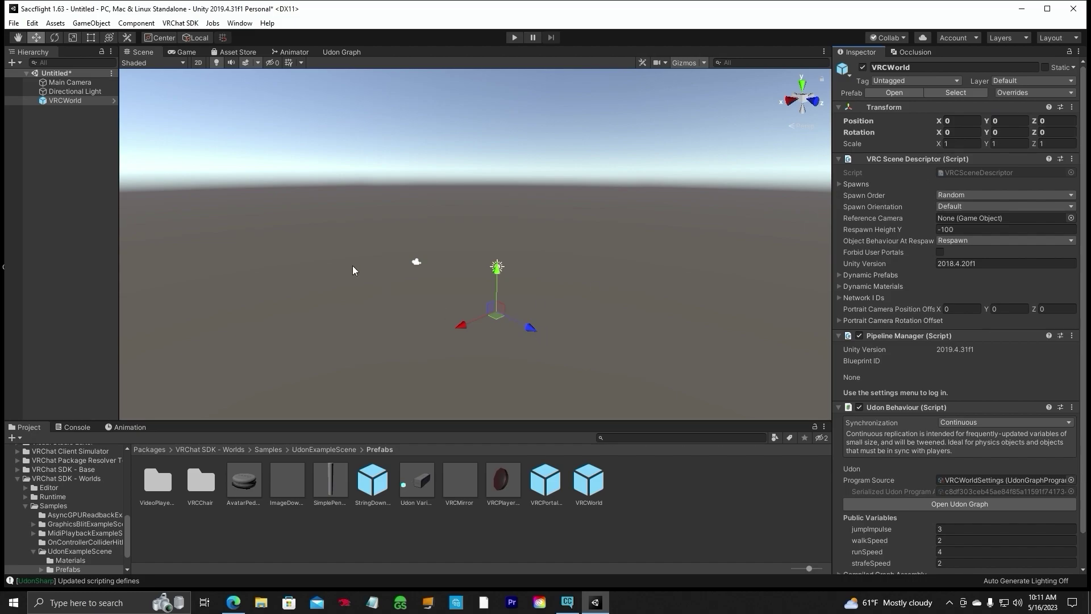
pyautogui.click(76, 101)
pyautogui.moveTo(940, 214); pyautogui.dragTo(962, 226)
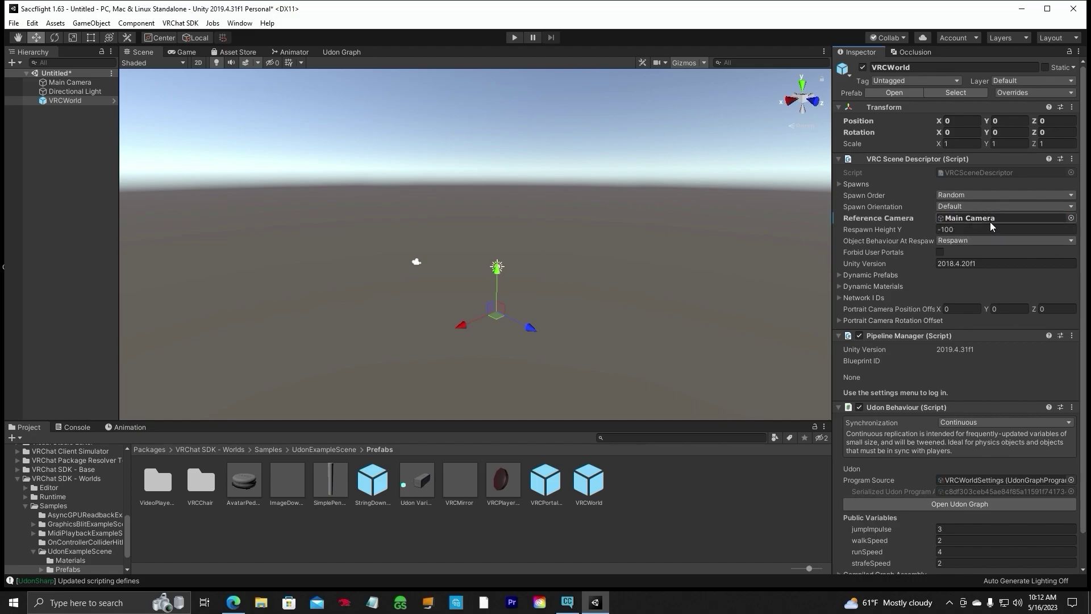
pyautogui.click(965, 219)
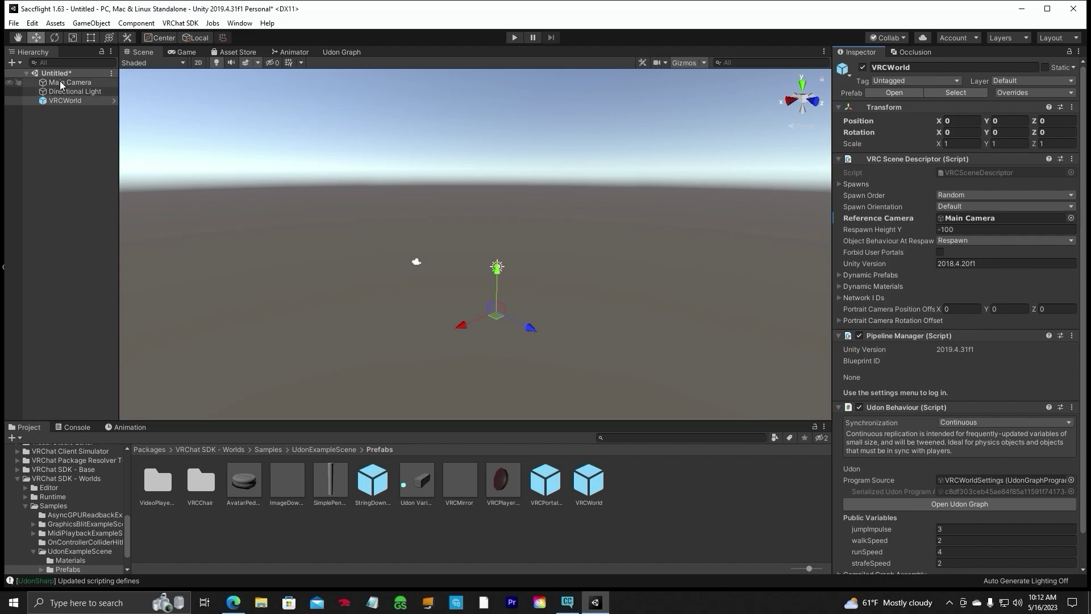
pyautogui.click(70, 82)
pyautogui.click(72, 102)
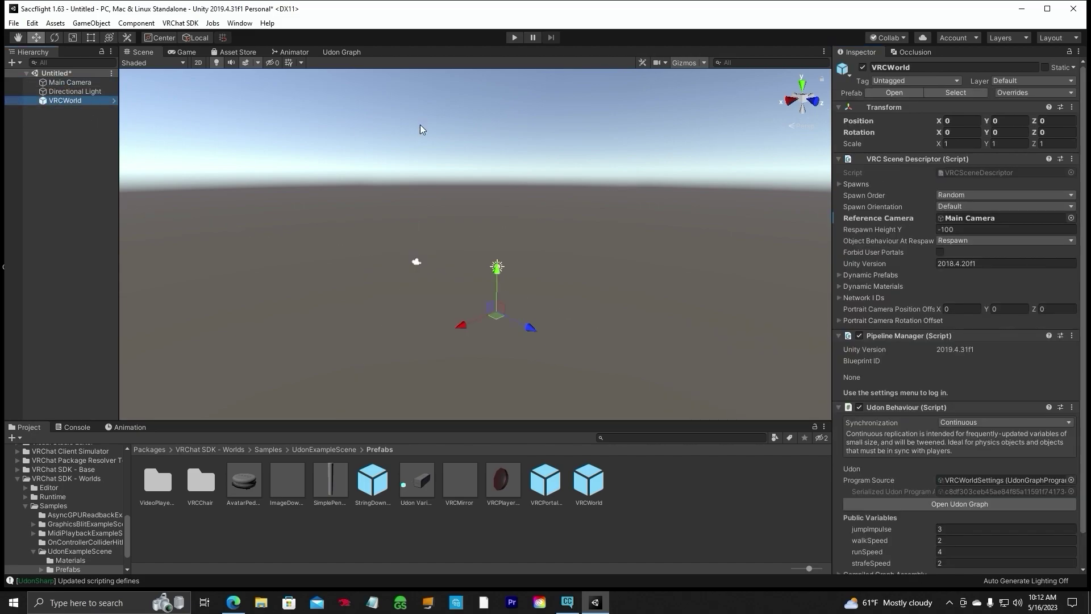
# Step: Test the scene in play mode with the VRChat Client Simulator, accepting its notice, and exit play mode
pyautogui.click(515, 37)
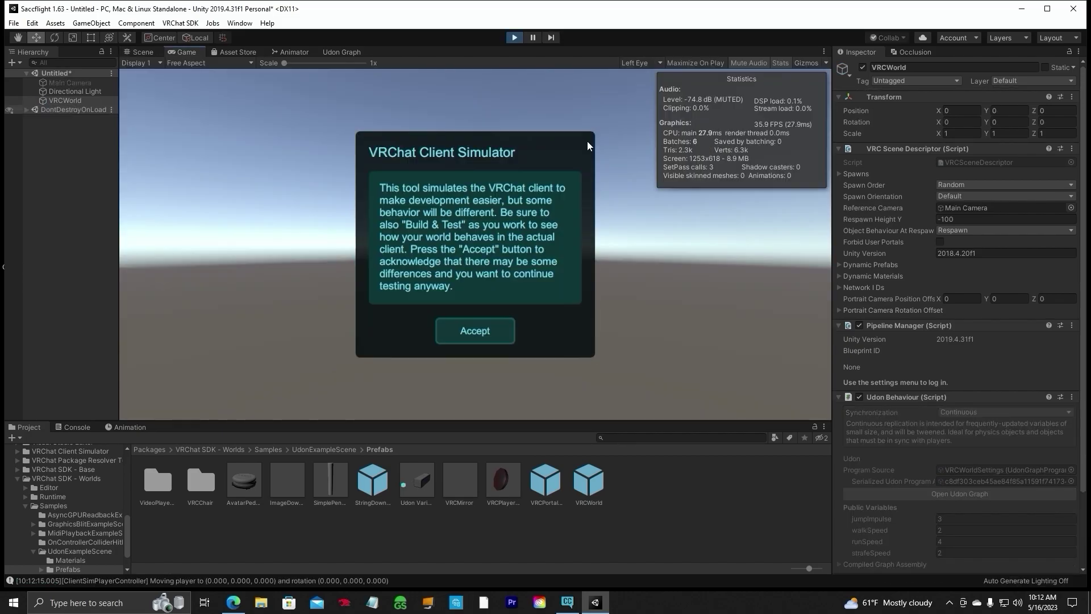
pyautogui.click(476, 331)
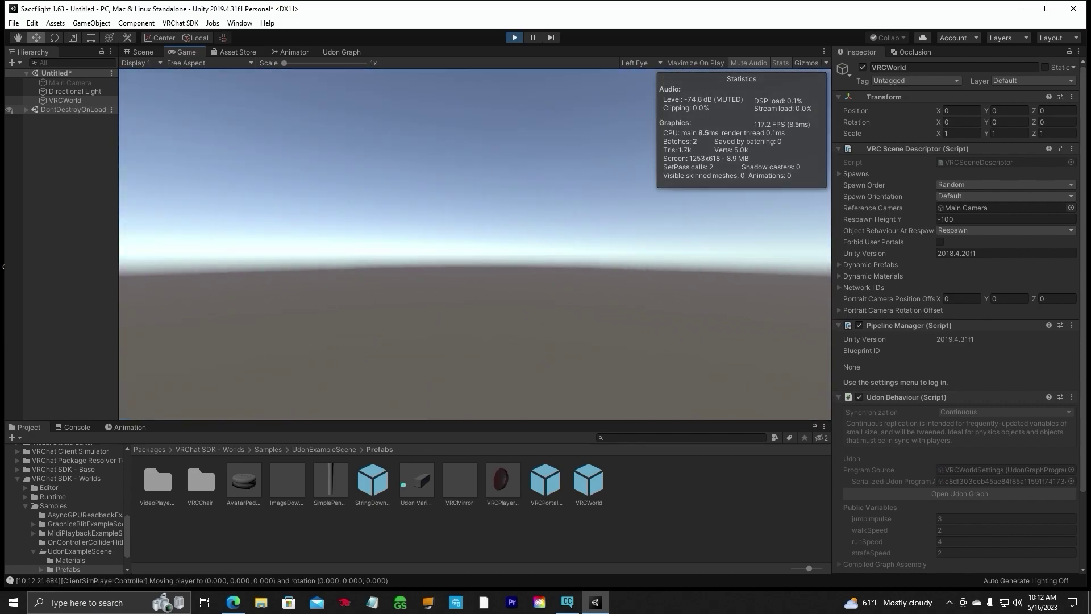
pyautogui.press('Escape')
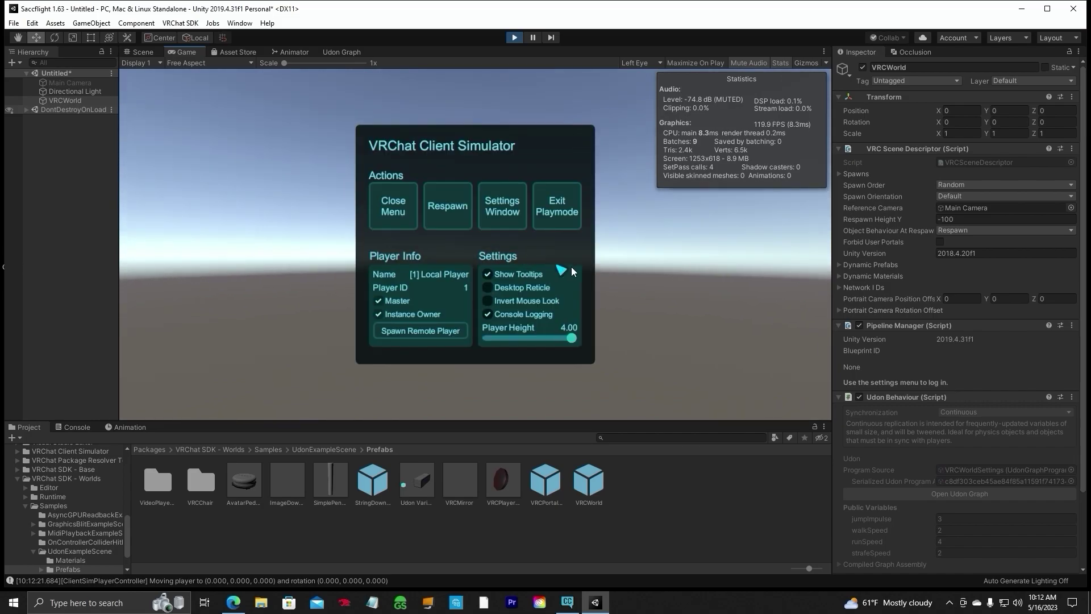
pyautogui.click(559, 208)
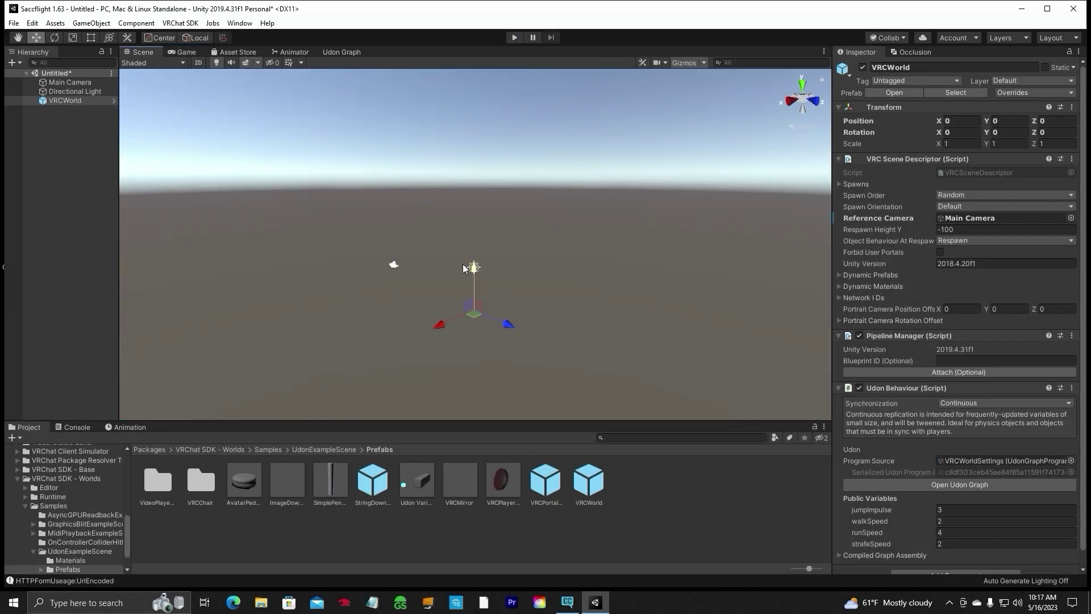
# Step: Open the VRChat SDK's Builder options for testing and publishing the world
pyautogui.click(181, 24)
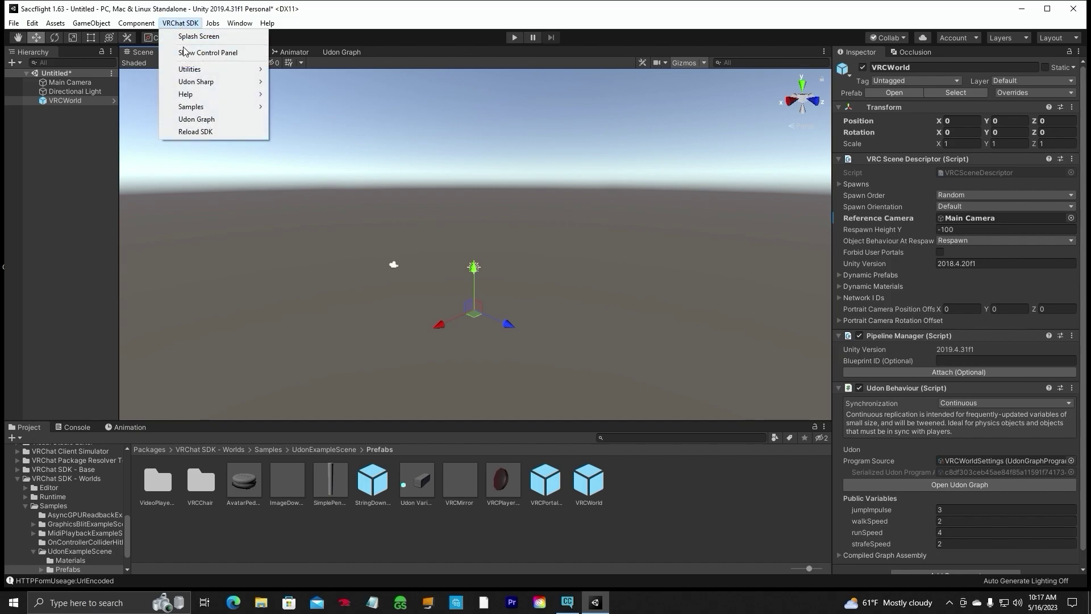
pyautogui.click(186, 51)
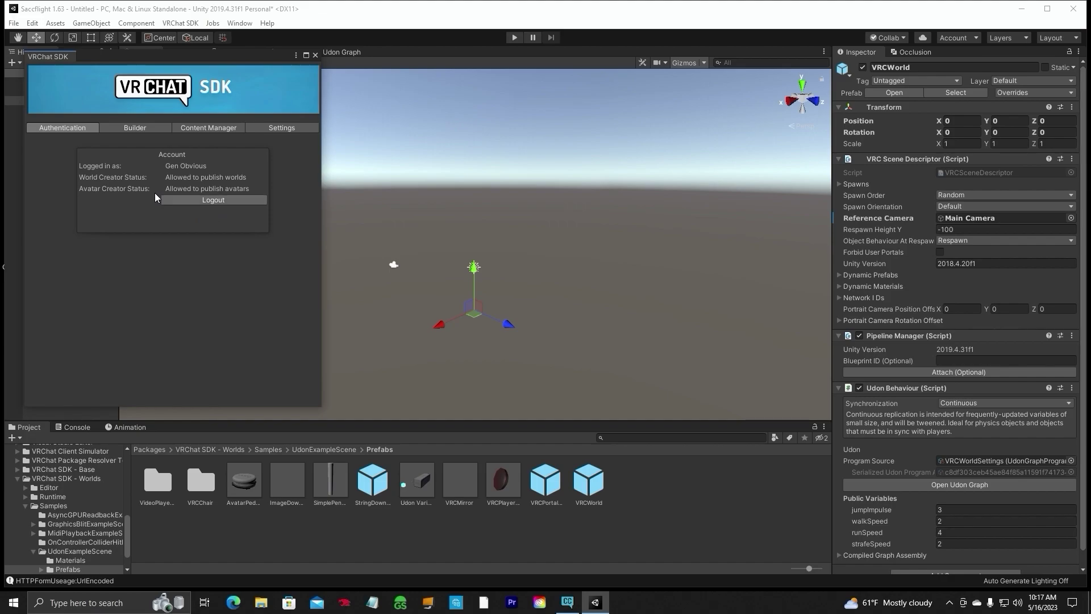
pyautogui.click(141, 130)
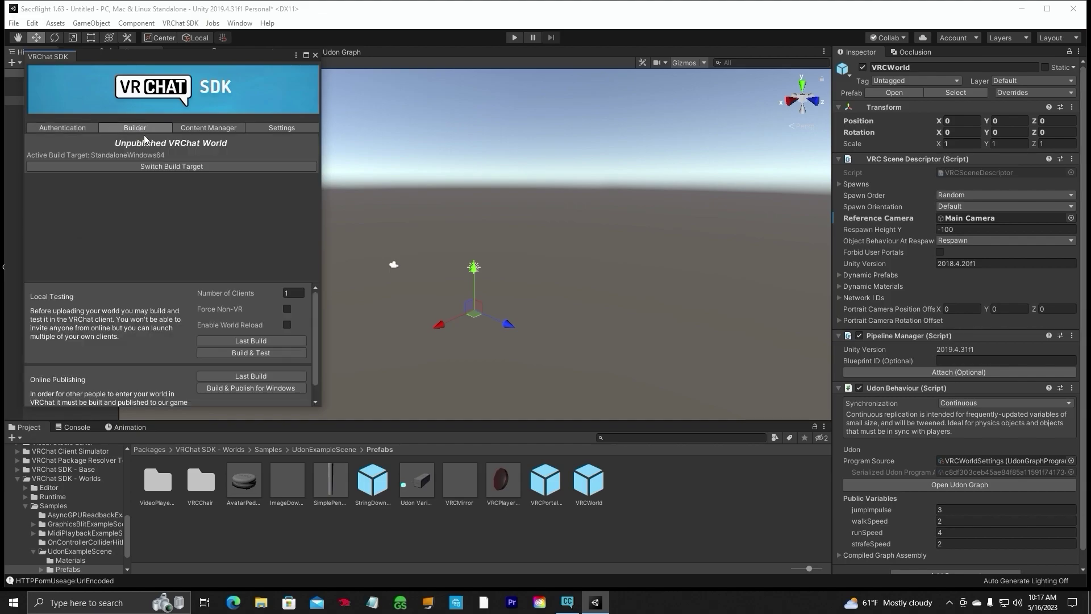